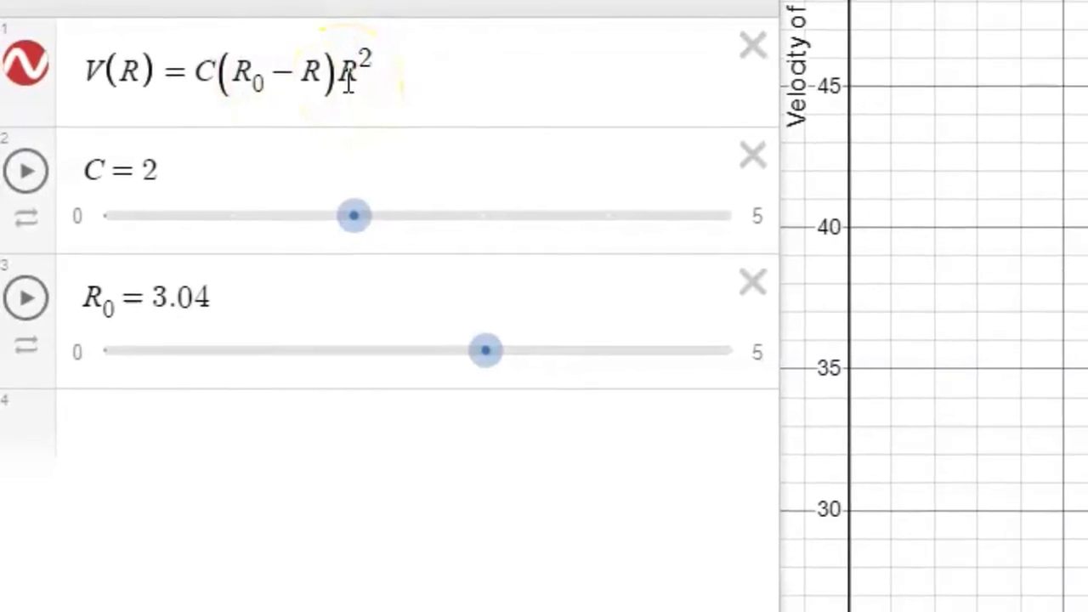
# Select the C slider to begin adjusting C's value.
pyautogui.click(335, 205)
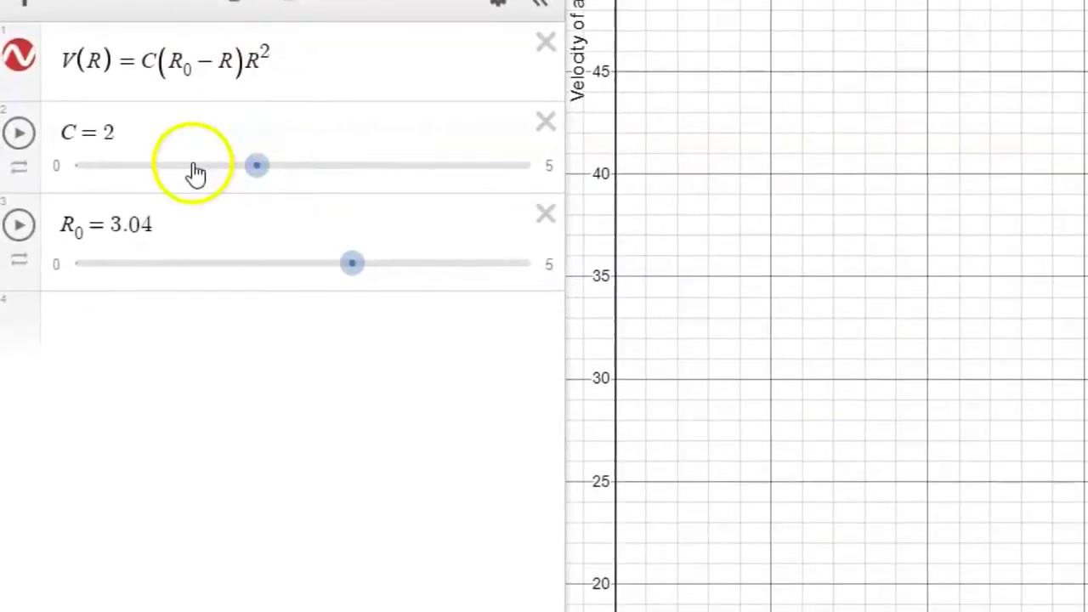
# Drag C to 5 and mark the curve's maximum at (2.027, 20.811).
pyautogui.moveTo(268, 151); pyautogui.dragTo(284, 114)
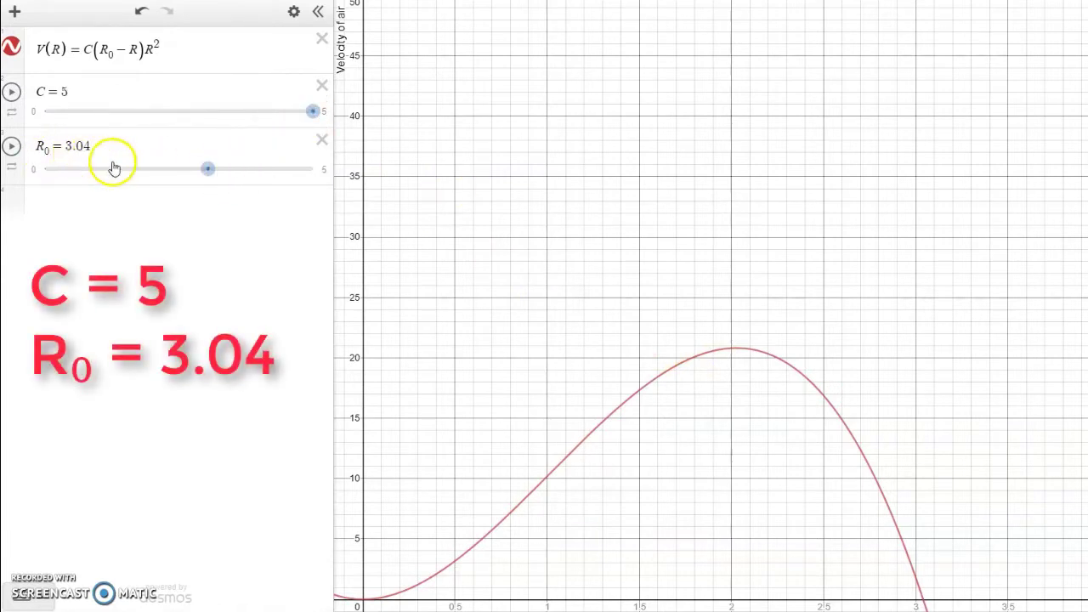
pyautogui.click(736, 348)
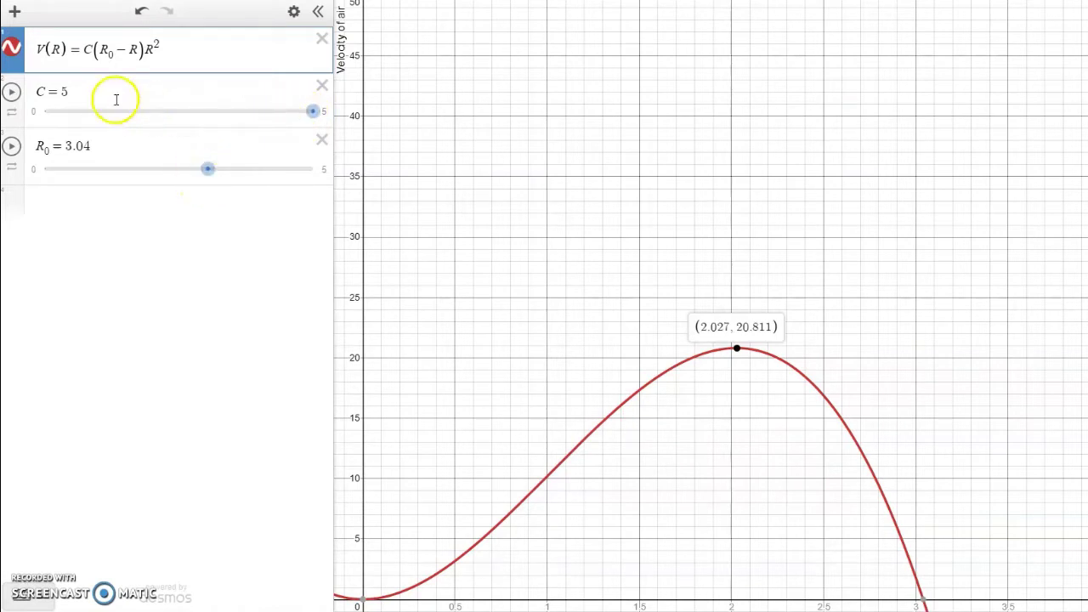
# Change C's value to 1.
pyautogui.click(65, 92)
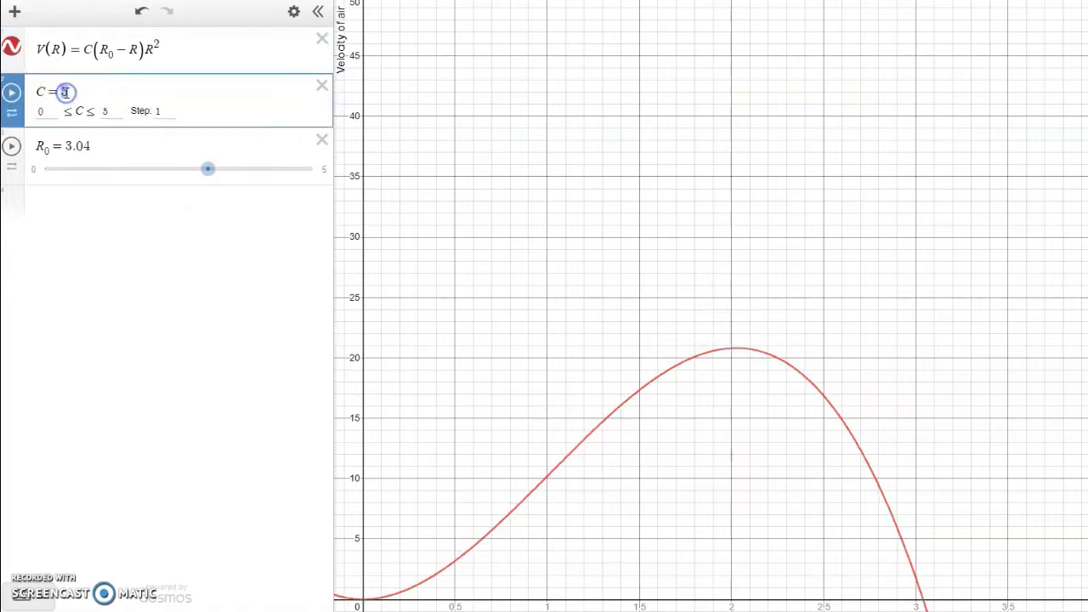
pyautogui.press('BackSpace')
pyautogui.write('1')
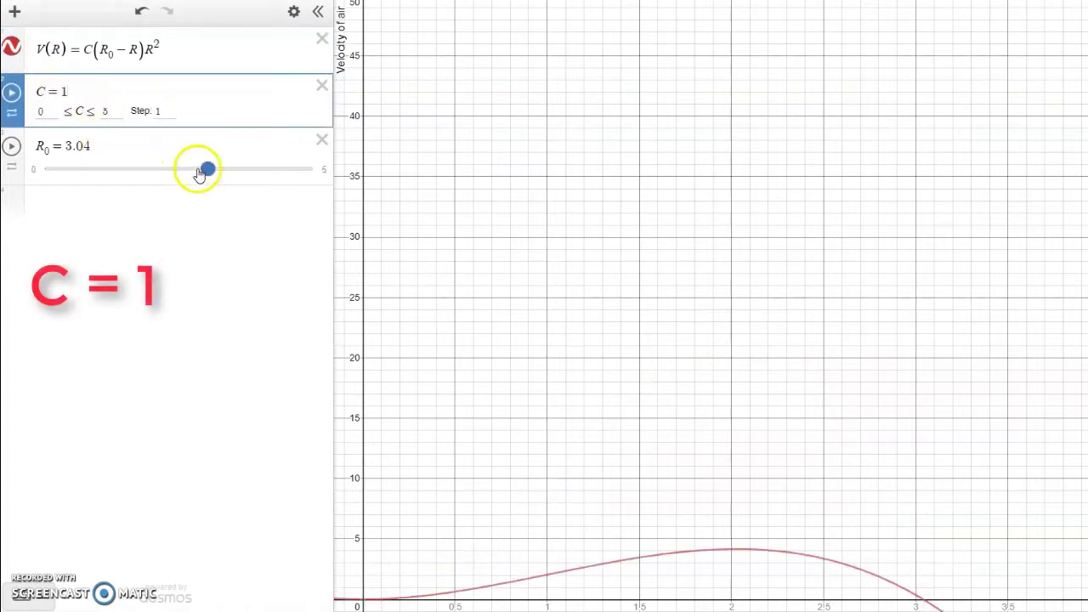
# Set R0 to 3 and show the curve's maximum at (2, 4).
pyautogui.moveTo(204, 169); pyautogui.dragTo(198, 171)
pyautogui.moveTo(90, 147); pyautogui.dragTo(51, 146)
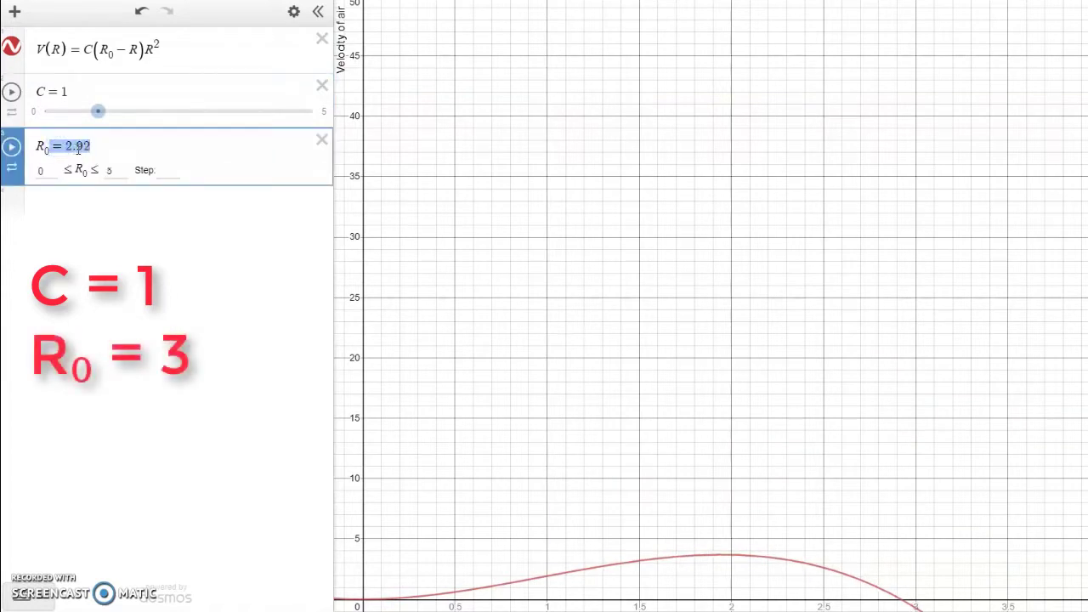
pyautogui.write('3')
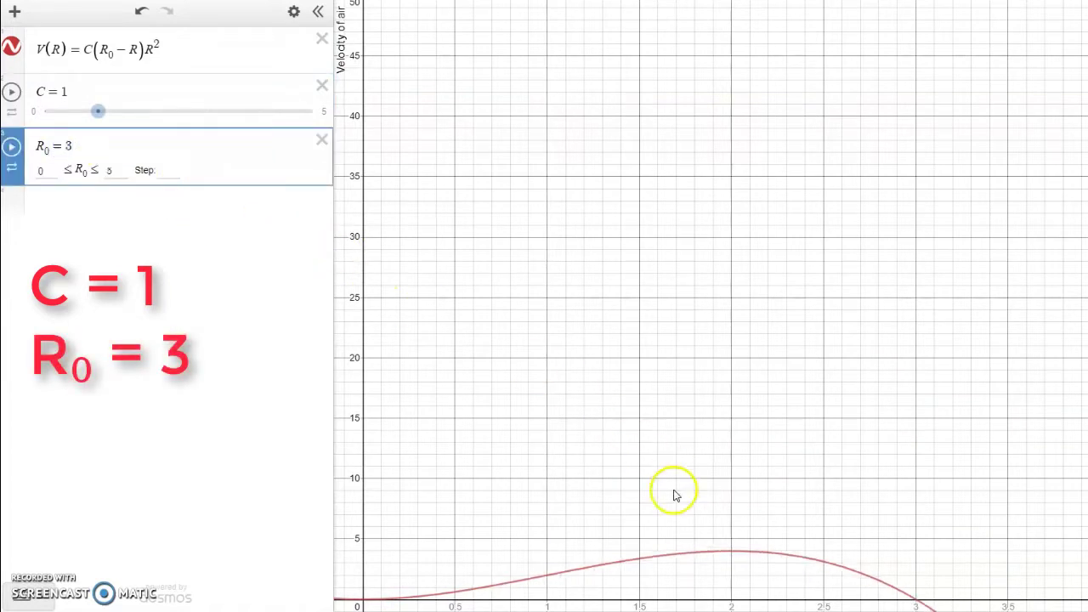
pyautogui.click(731, 550)
pyautogui.click(731, 552)
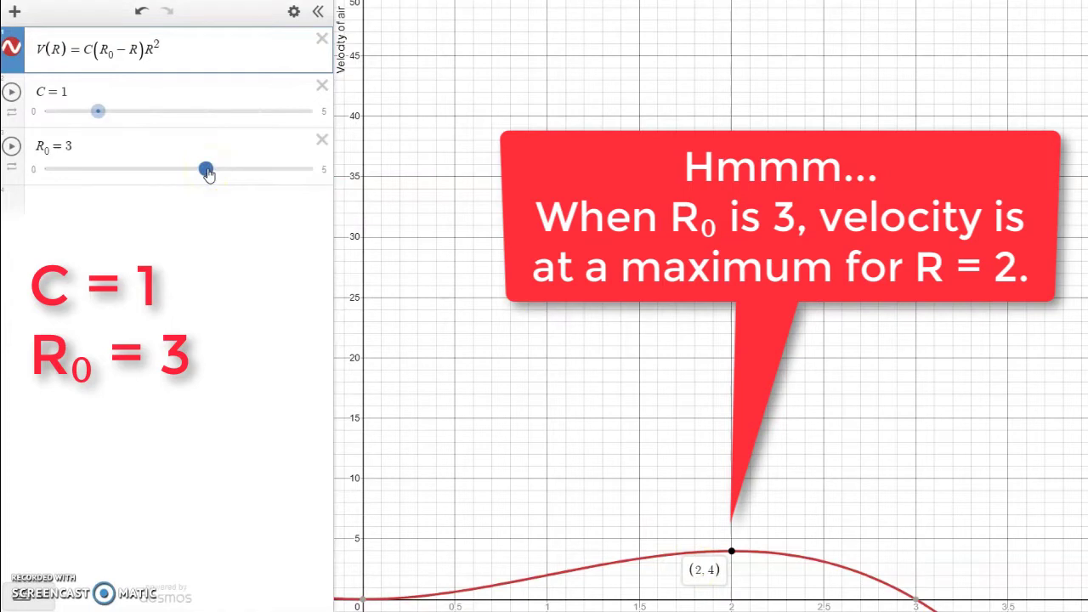
# Raise R0 to 4 to label the maximum at (2.667, 9.481), then drag R0 back down.
pyautogui.moveTo(208, 172); pyautogui.dragTo(263, 177)
pyautogui.click(836, 502)
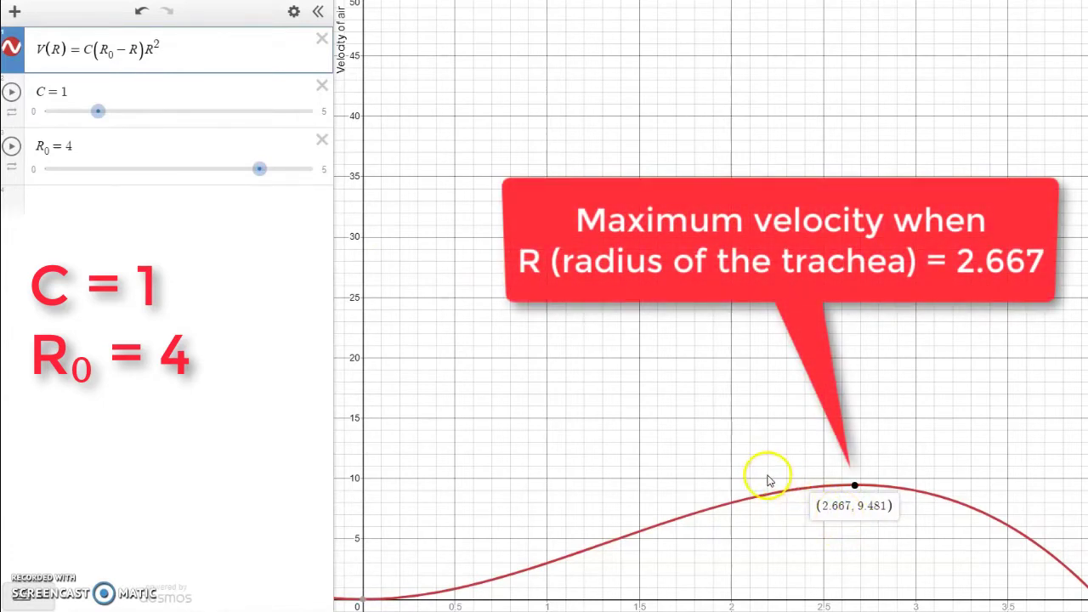
pyautogui.moveTo(262, 174); pyautogui.dragTo(132, 173)
# Set R0 to 1, zoom in near the origin, and mark the hump's peak at (0.6667, 0.148).
pyautogui.moveTo(87, 145); pyautogui.dragTo(67, 147)
pyautogui.write('1')
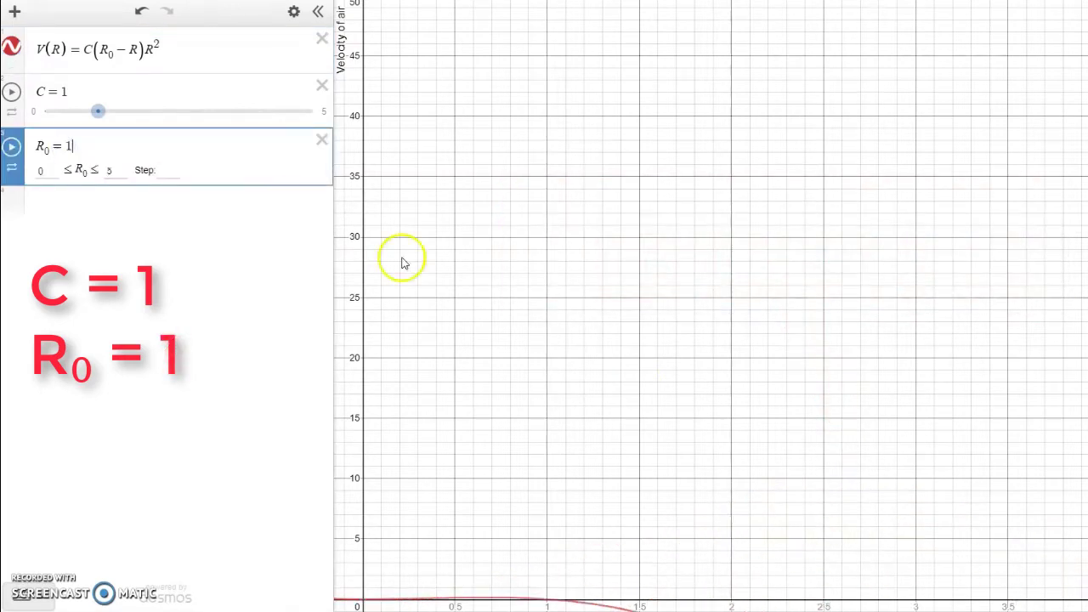
pyautogui.scroll(-2, 655, 519)
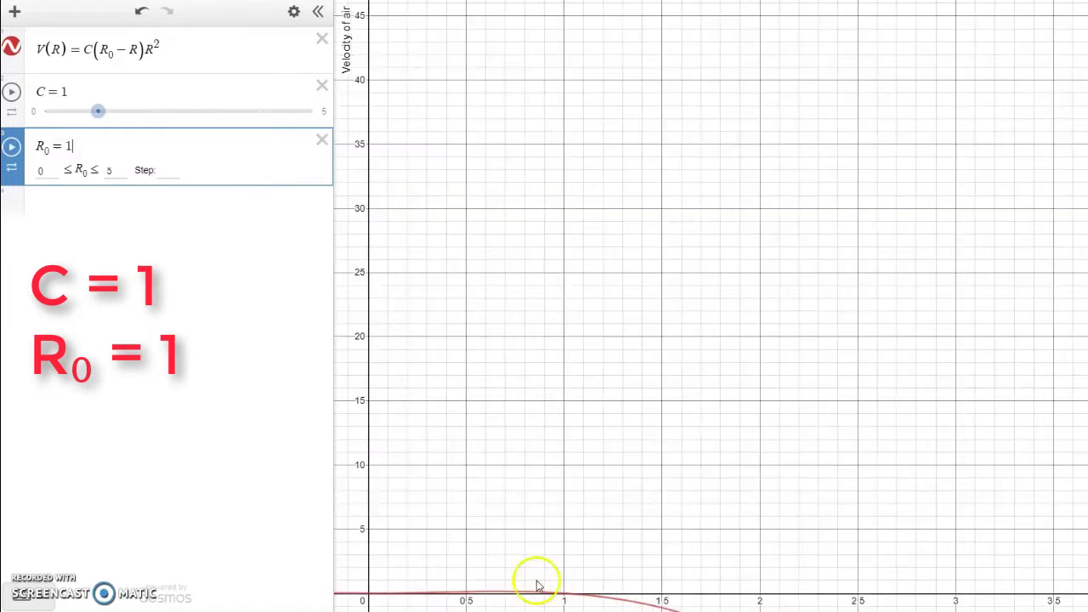
pyautogui.moveTo(538, 598); pyautogui.dragTo(617, 400)
pyautogui.scroll(5, 619, 461)
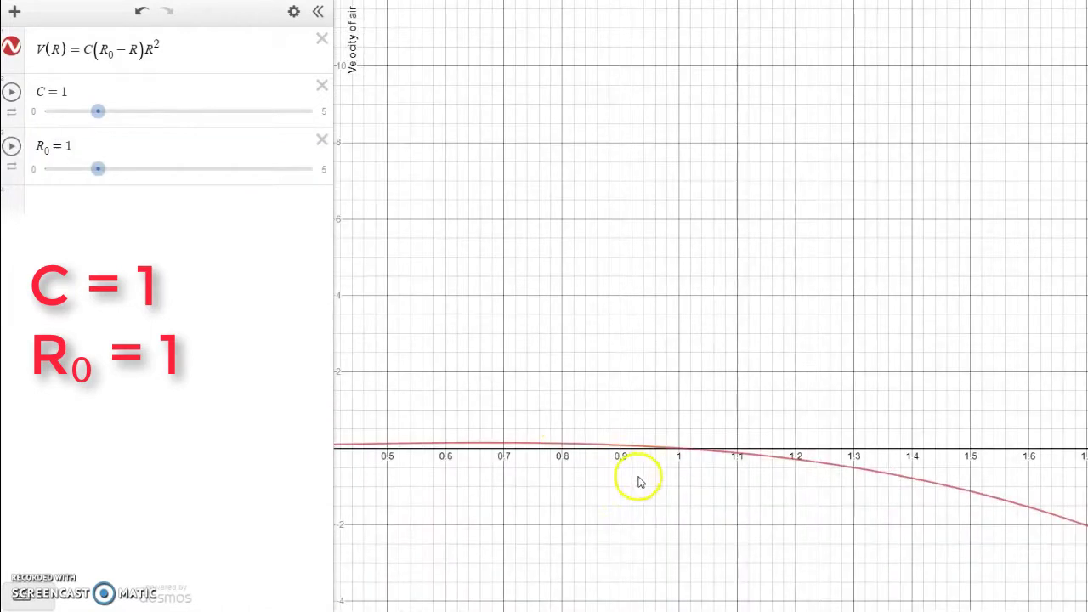
pyautogui.click(511, 443)
pyautogui.click(486, 443)
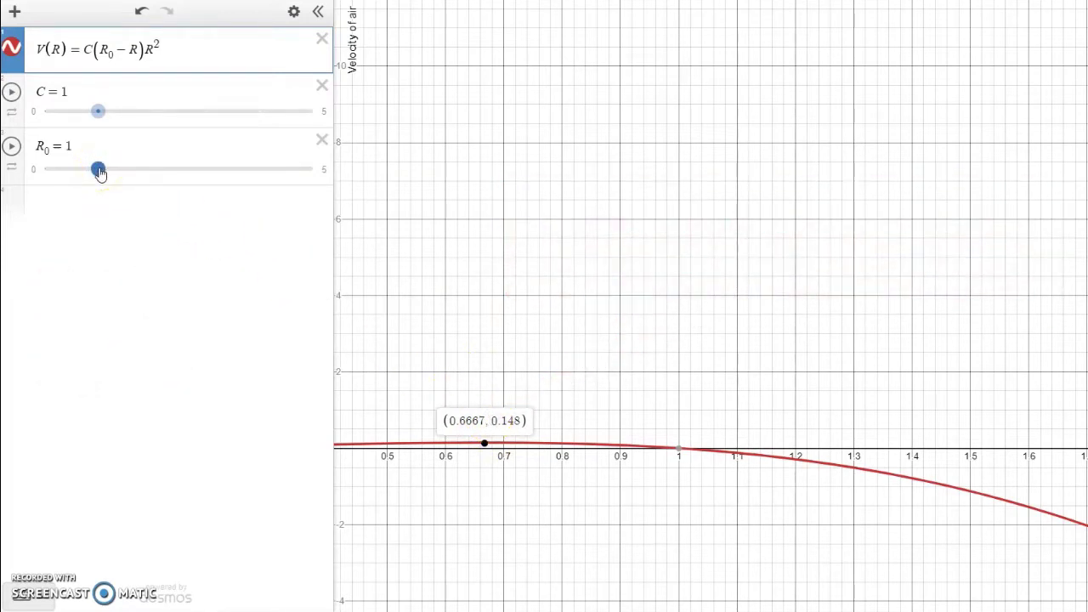
pyautogui.click(99, 113)
pyautogui.click(99, 114)
# Drag C to 5 and show the maximum at (0.6667, 0.741).
pyautogui.moveTo(126, 117); pyautogui.dragTo(307, 117)
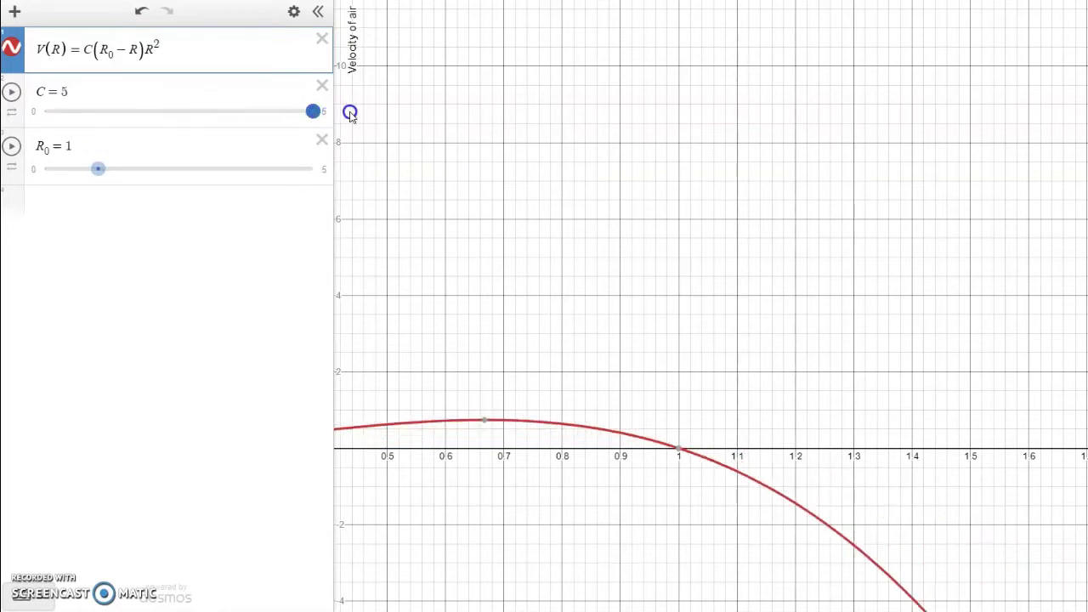
pyautogui.click(505, 420)
pyautogui.click(486, 422)
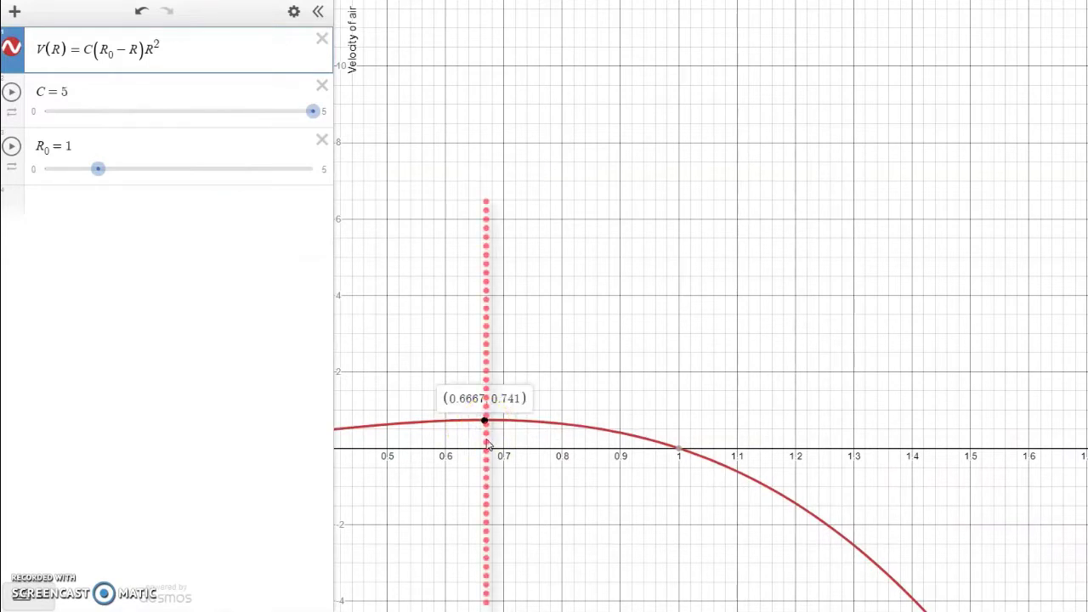
# Enter C = 10 and label the maximum at R = 0.6667 with height 1.481.
pyautogui.click(315, 123)
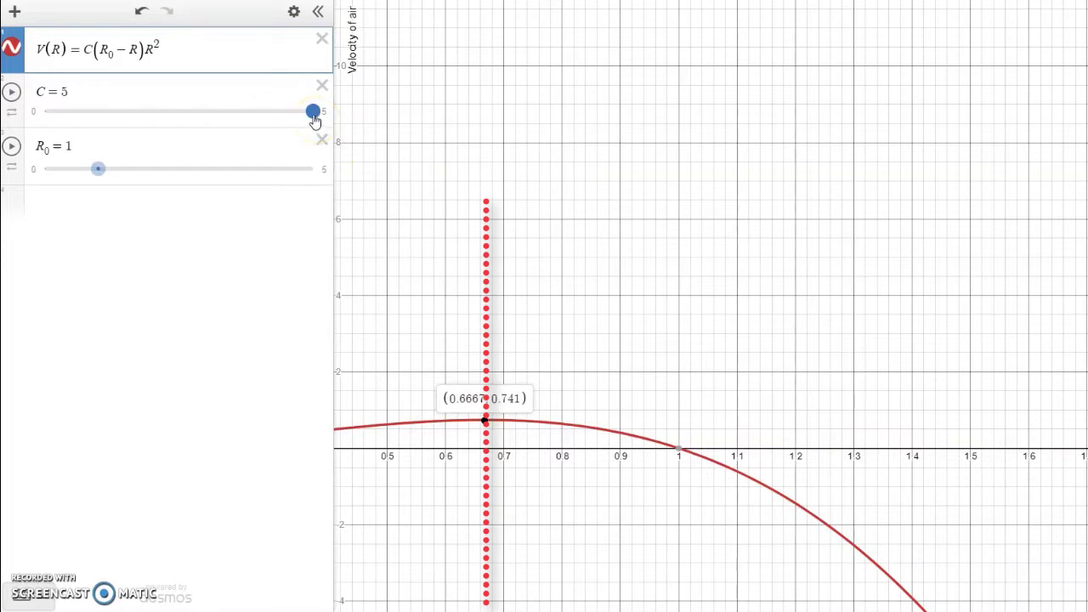
pyautogui.moveTo(314, 122); pyautogui.dragTo(116, 119)
pyautogui.click(67, 99)
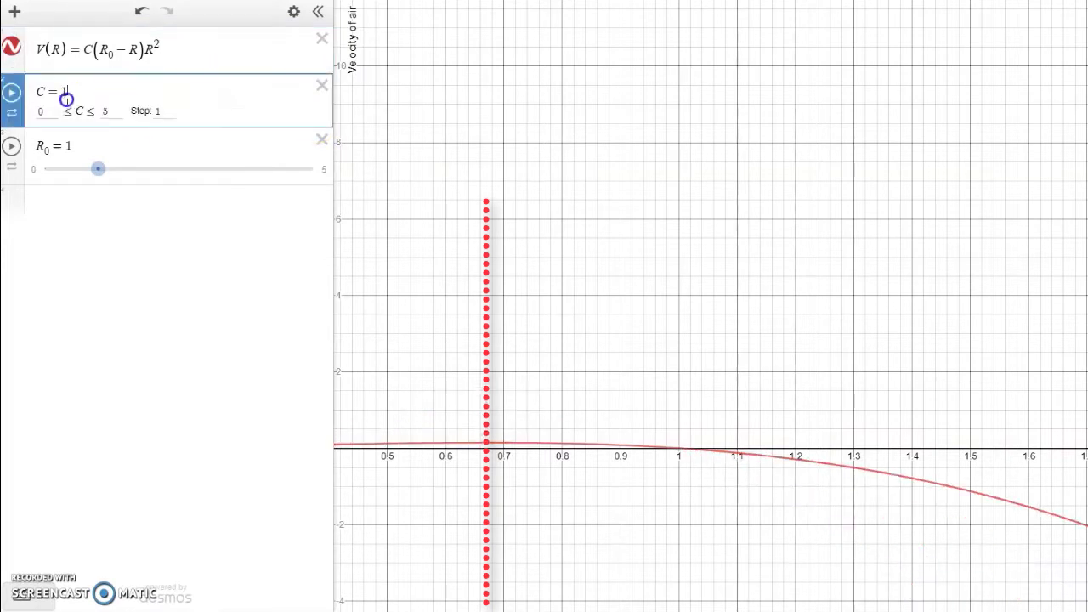
pyautogui.write('10')
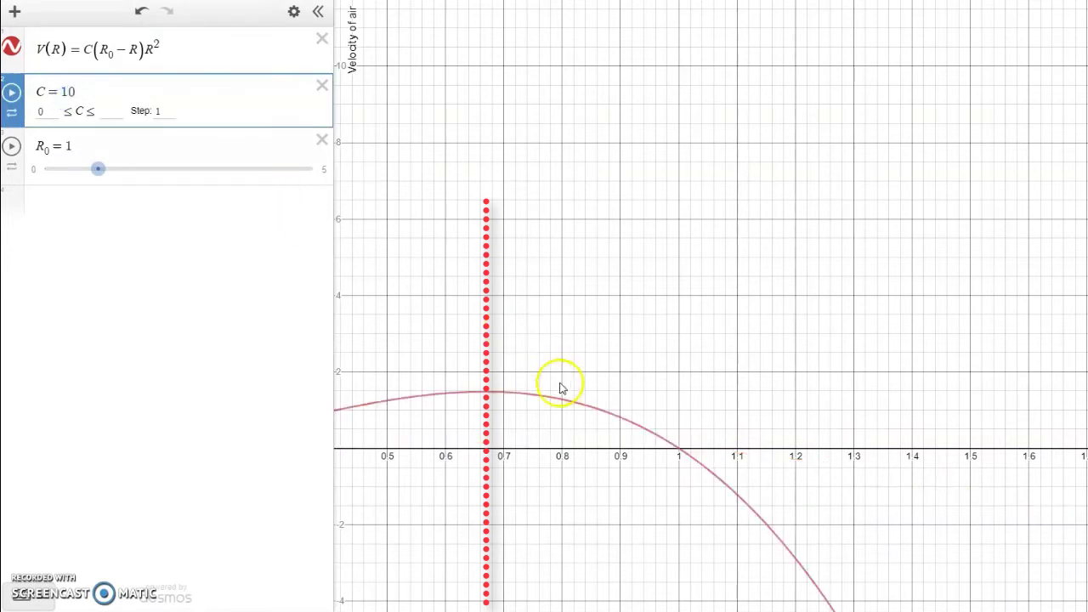
pyautogui.click(497, 395)
pyautogui.moveTo(487, 395)
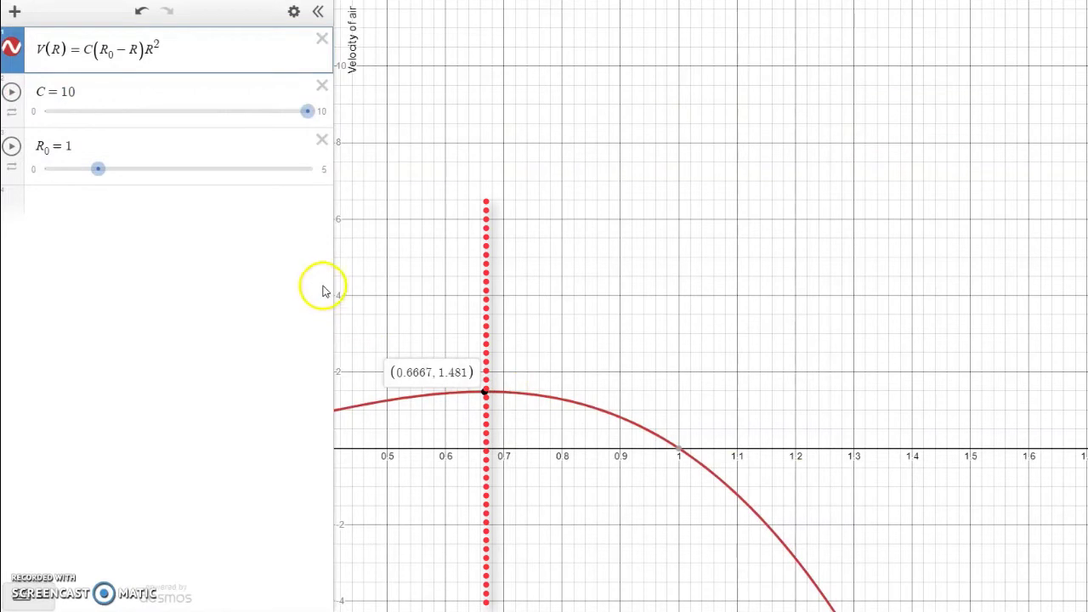
pyautogui.moveTo(97, 168); pyautogui.dragTo(62, 146)
# Set R0 to 2, lower C from 10 to 7, and mark the maximum at (1.3333, 8.296).
pyautogui.write('2')
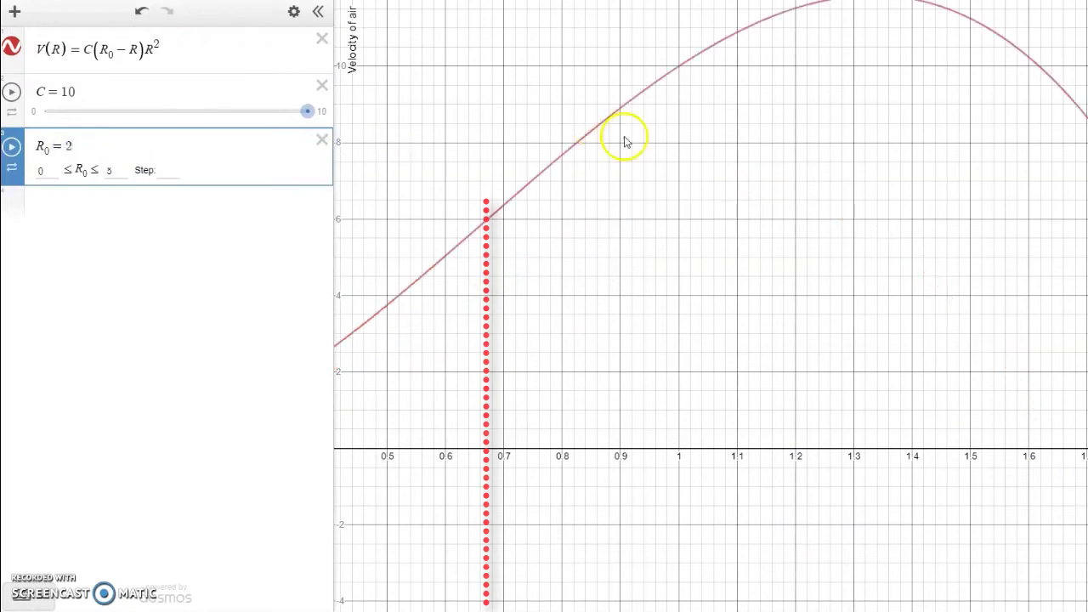
pyautogui.moveTo(941, 201); pyautogui.dragTo(929, 274)
pyautogui.click(863, 70)
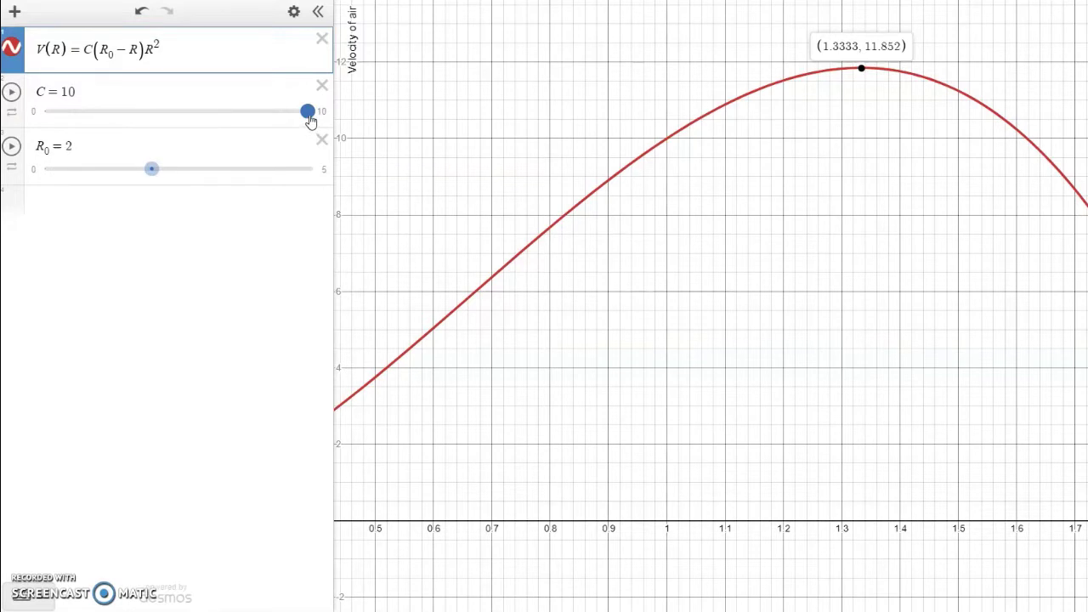
pyautogui.moveTo(311, 119); pyautogui.dragTo(228, 139)
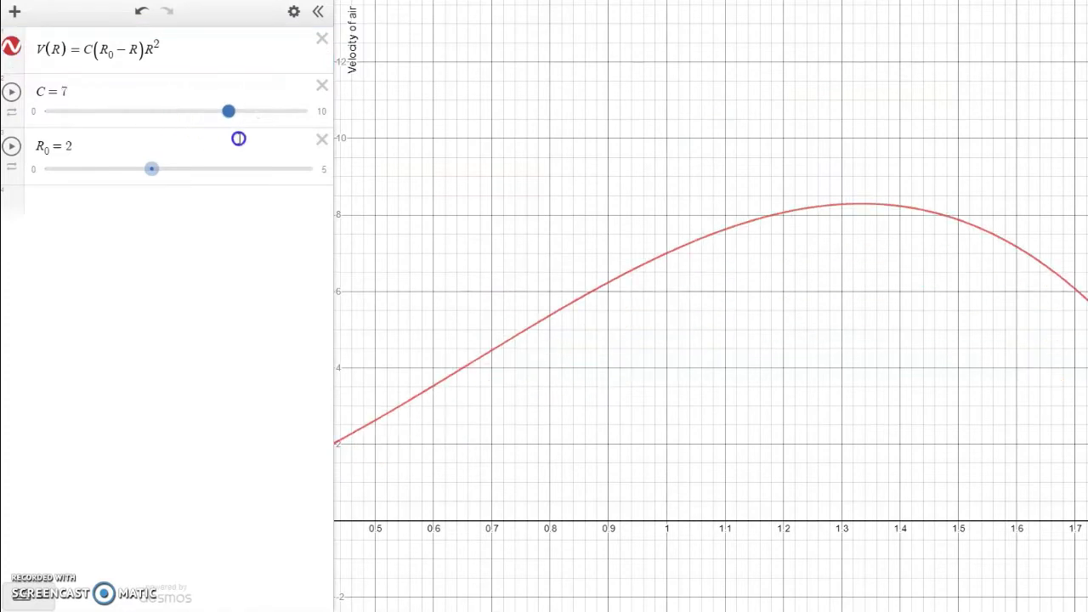
pyautogui.click(856, 208)
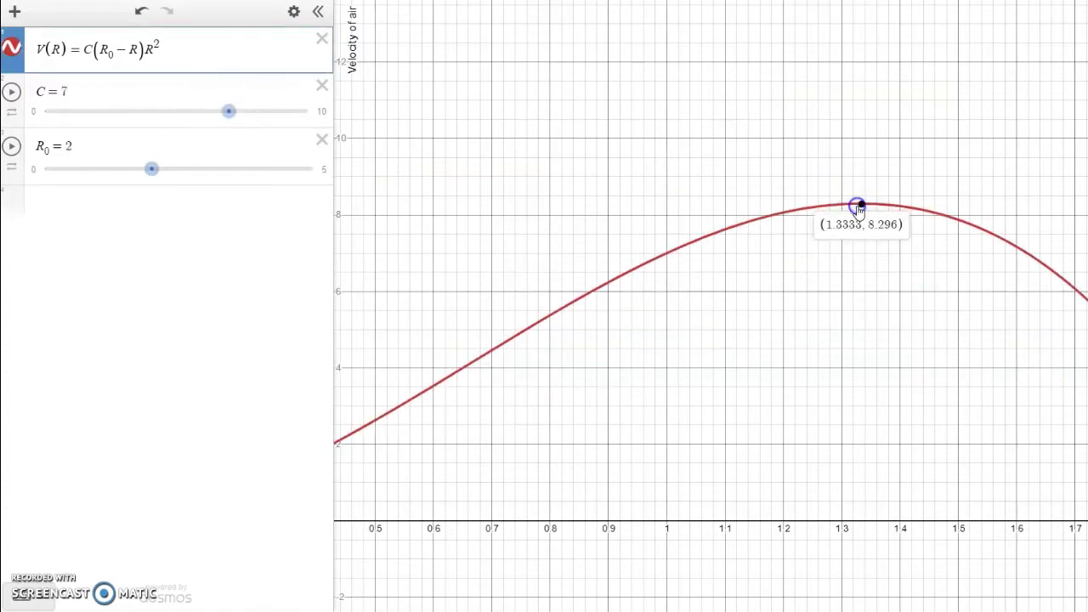